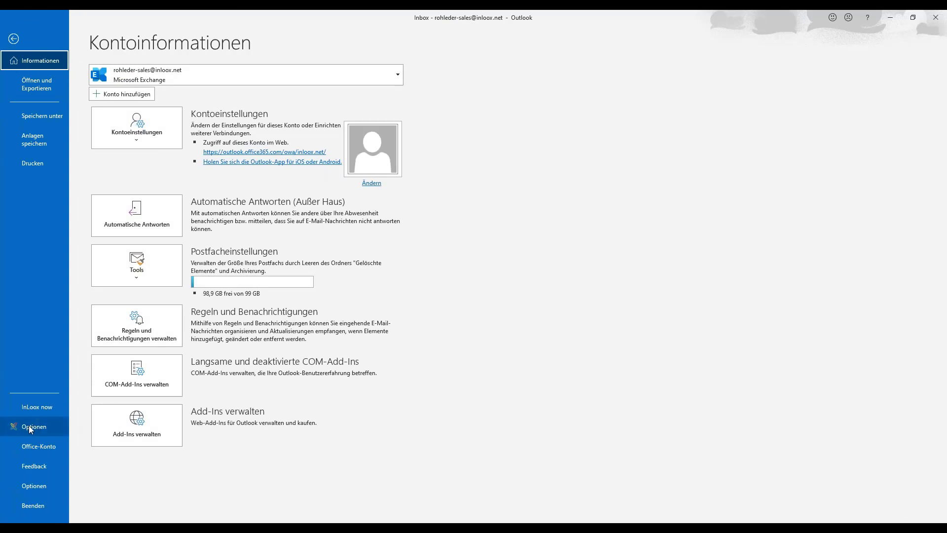
Open the InLoox now options and show the Abteilungen settings in the Allgemein category
left_click(30, 427)
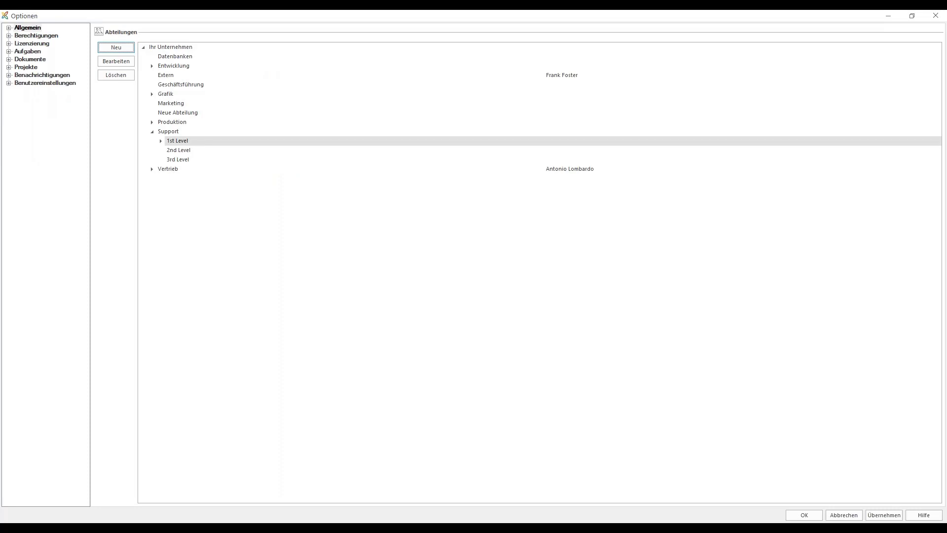
left_click(8, 28)
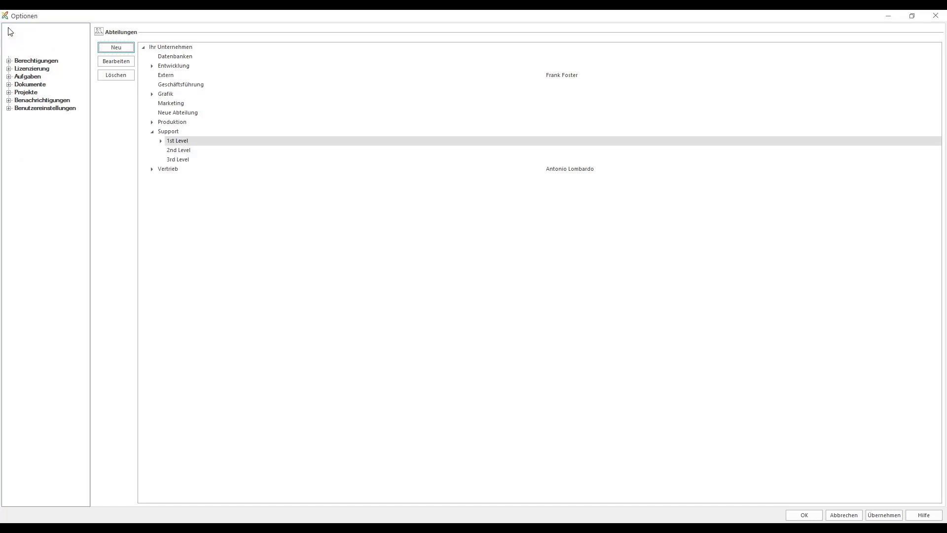
left_click(33, 37)
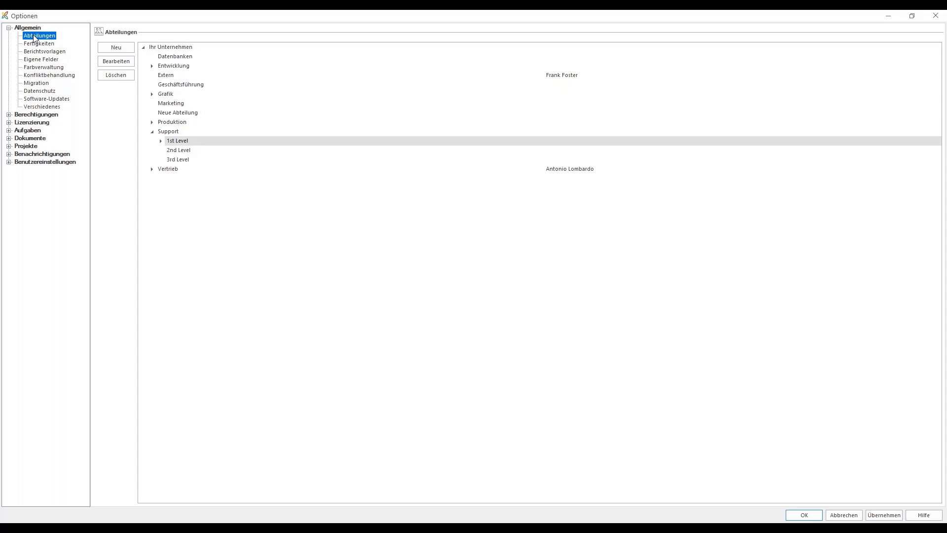
Create a department named "Neue Abteilung" directly under Ihr Unternehmen
left_click(181, 49)
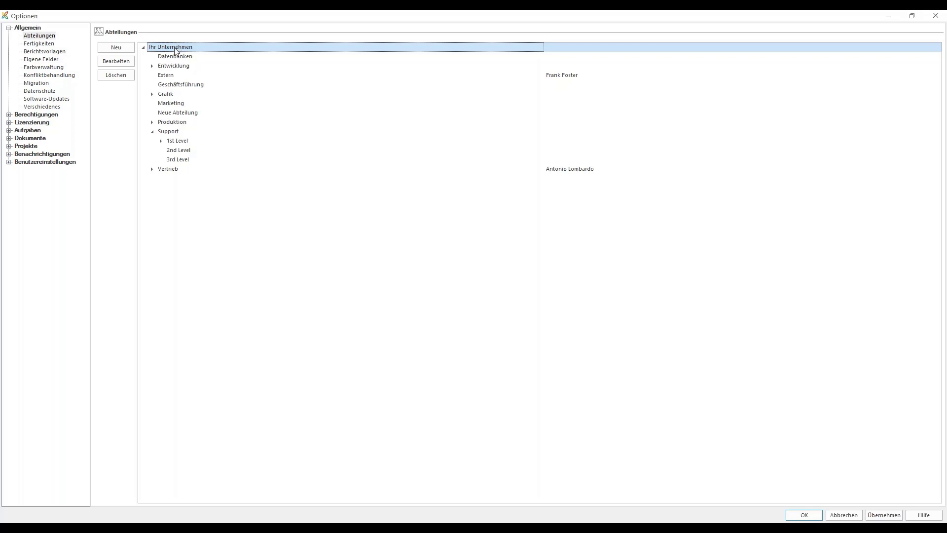
left_click(152, 66)
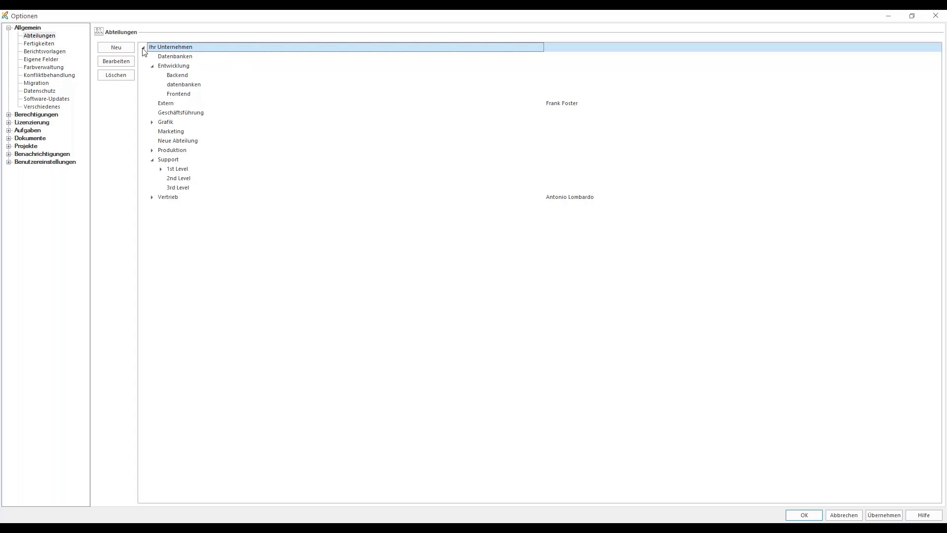
left_click(113, 51)
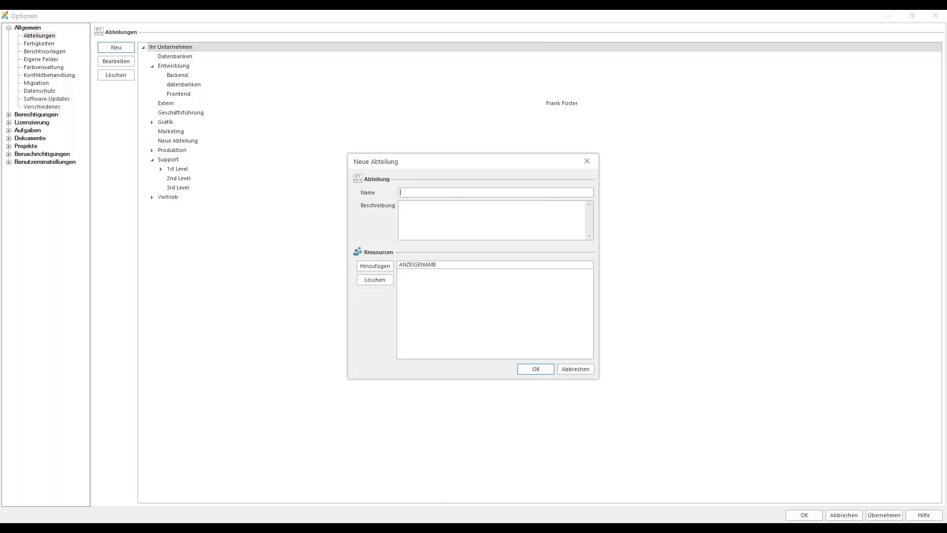
type("Neue Abteilung")
left_click(523, 369)
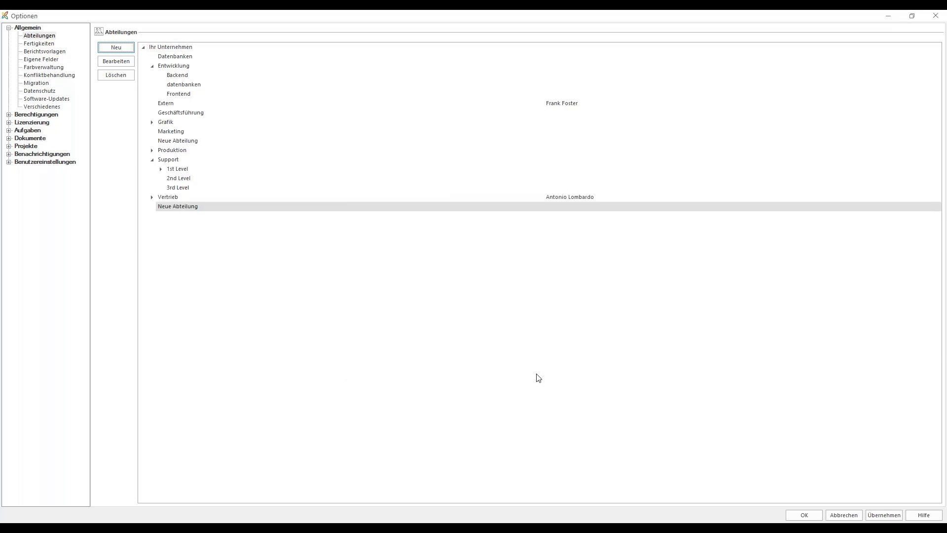
left_click(188, 208)
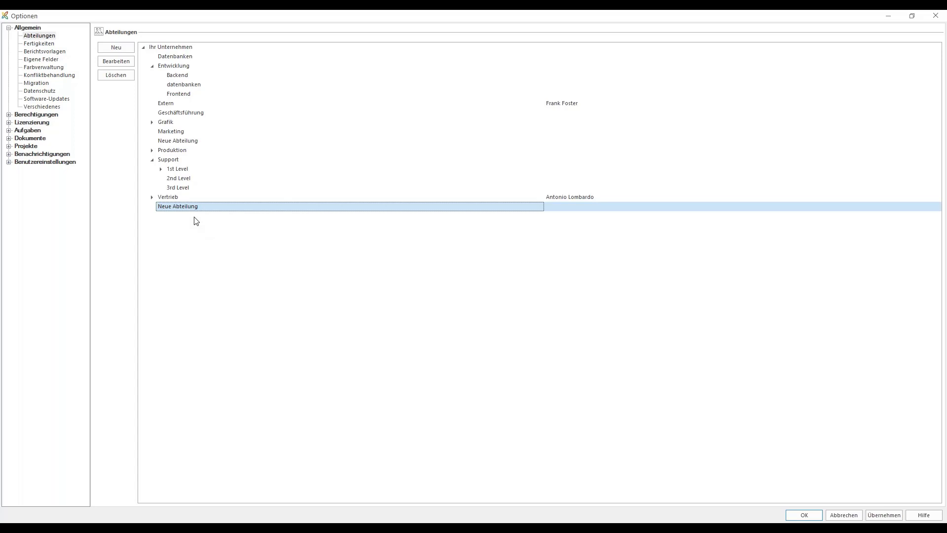
Start a new sub-department under Marketing and name it "Marketing 2"
left_click(165, 123)
left_click(168, 134)
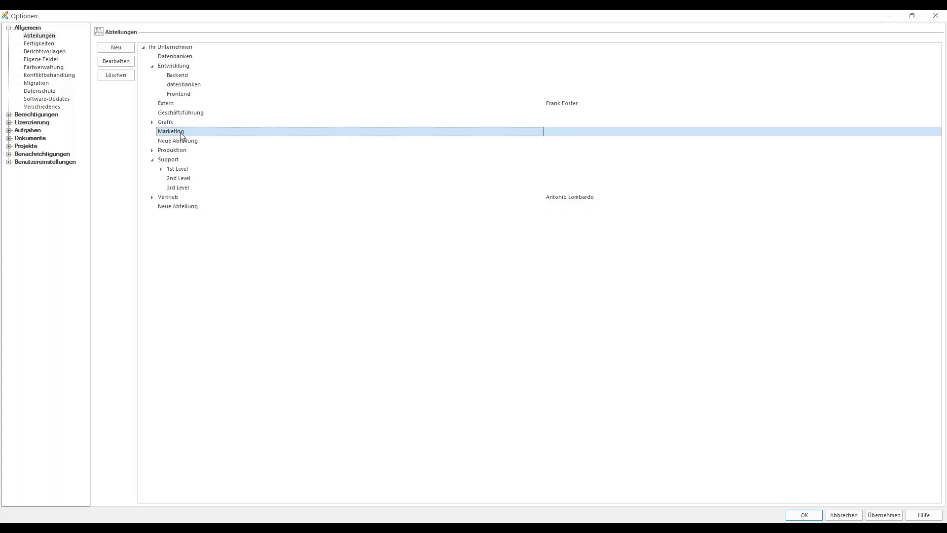
left_click(125, 49)
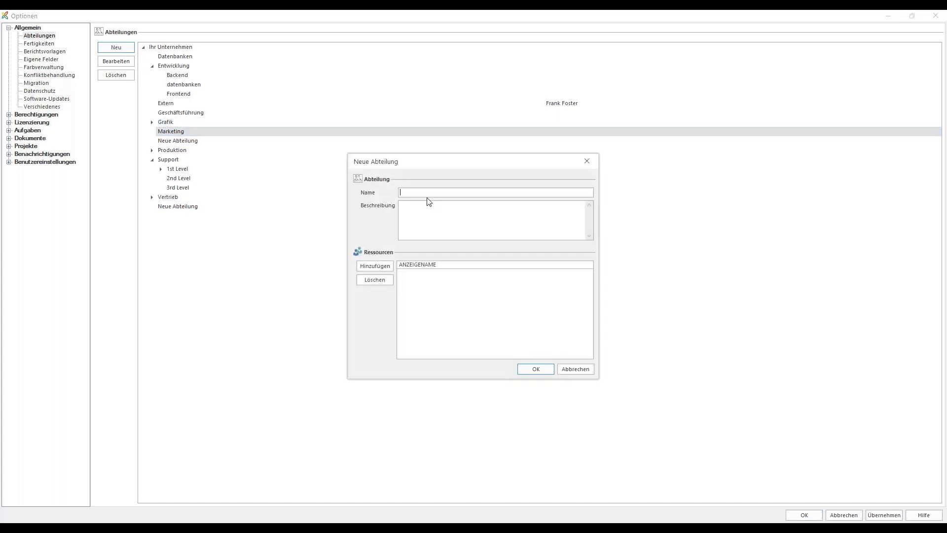
left_click(432, 192)
type("Marketing 2")
Add the first contact from the InLoox Adressliste as a resource of Marketing 2 and save the department
left_click(374, 267)
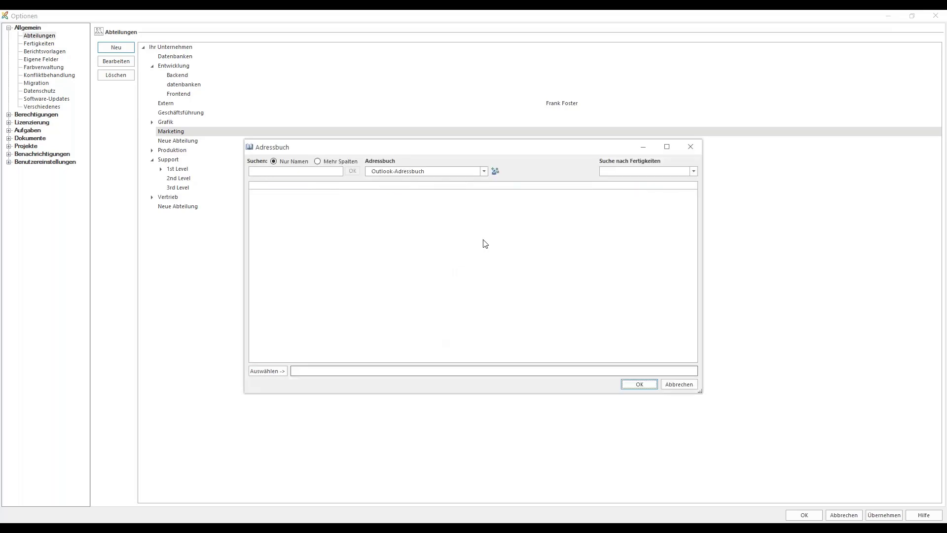
left_click(485, 172)
scroll(457, 197, "down", 2)
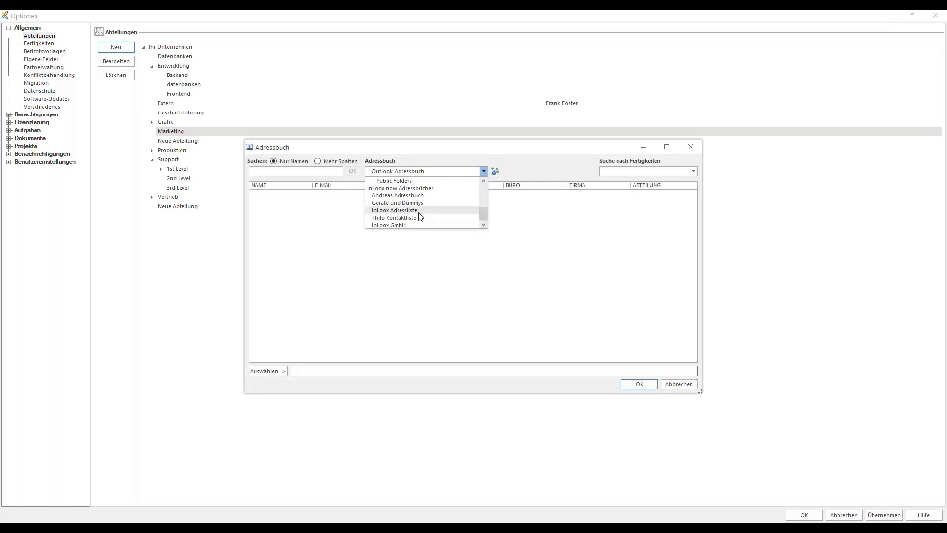
left_click(449, 221)
left_click(282, 195)
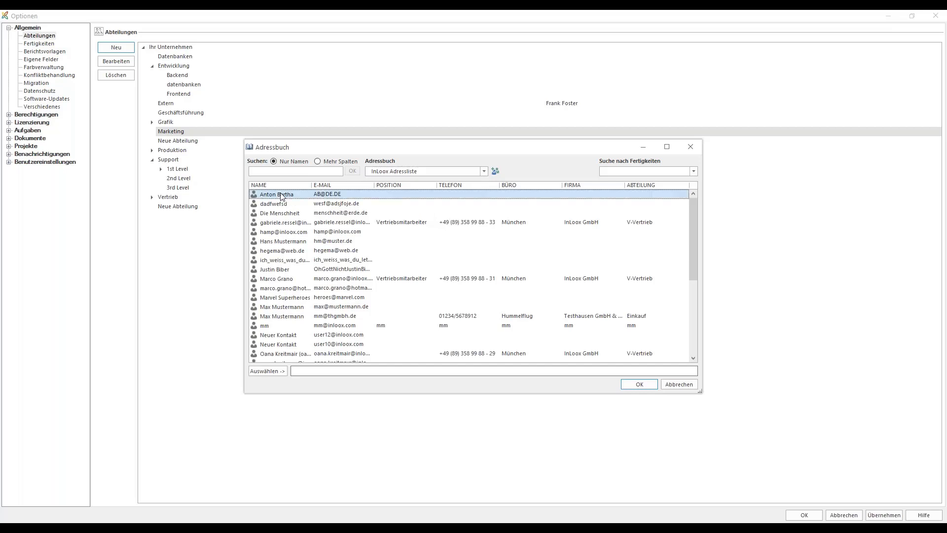
double_click(283, 195)
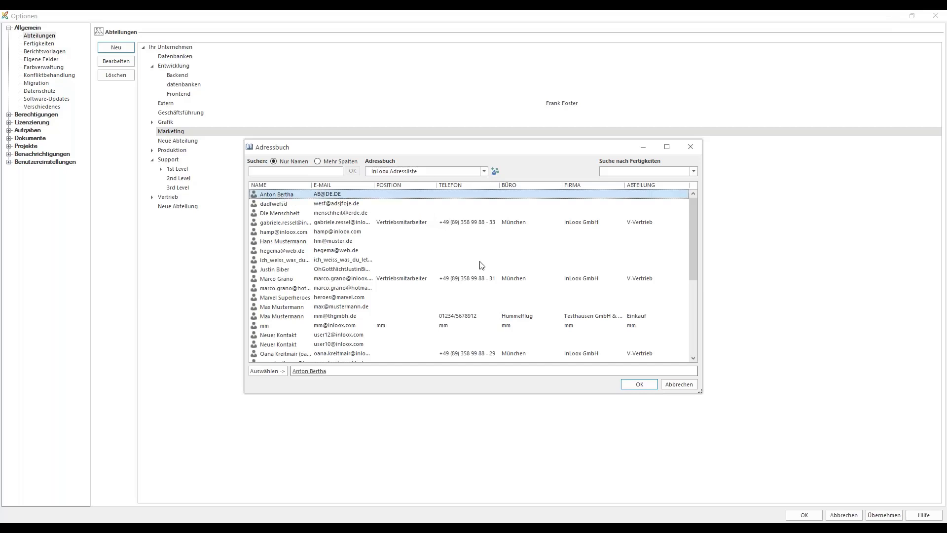
left_click(634, 385)
left_click(529, 366)
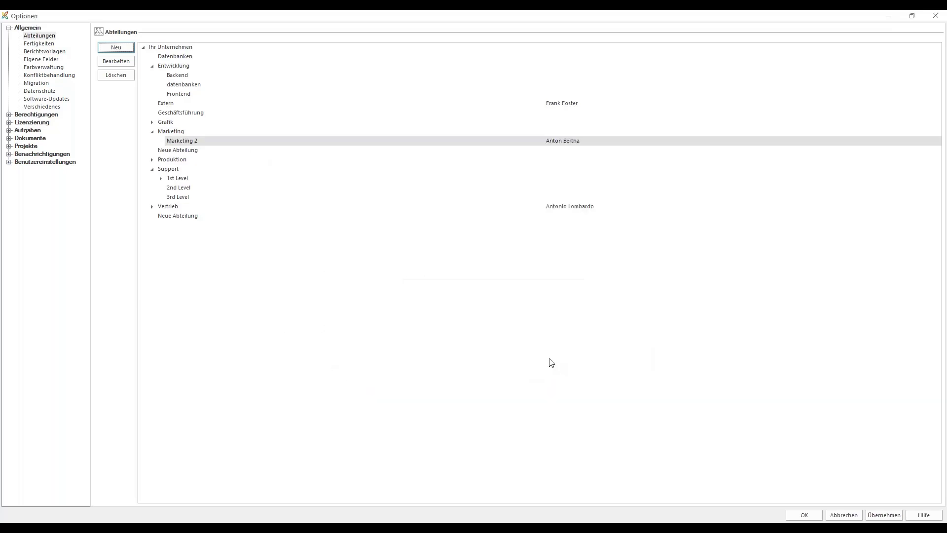
left_click(178, 132)
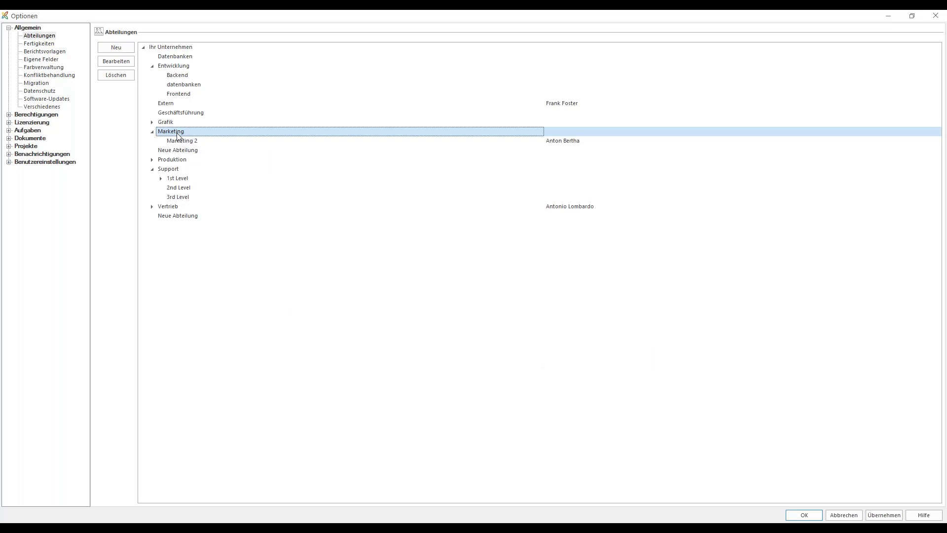
left_click(191, 141)
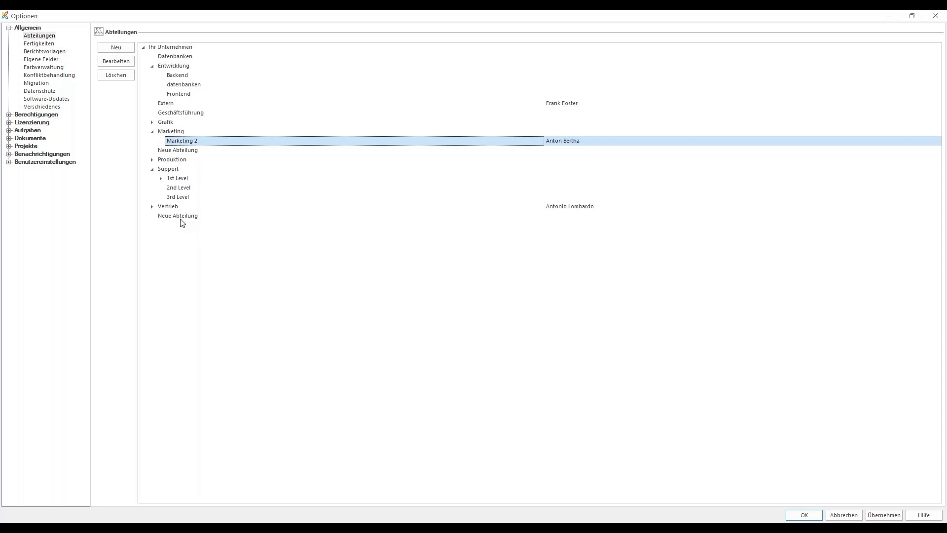
Create a new skill named "Musik" in the Fertigkeiten settings
left_click(41, 44)
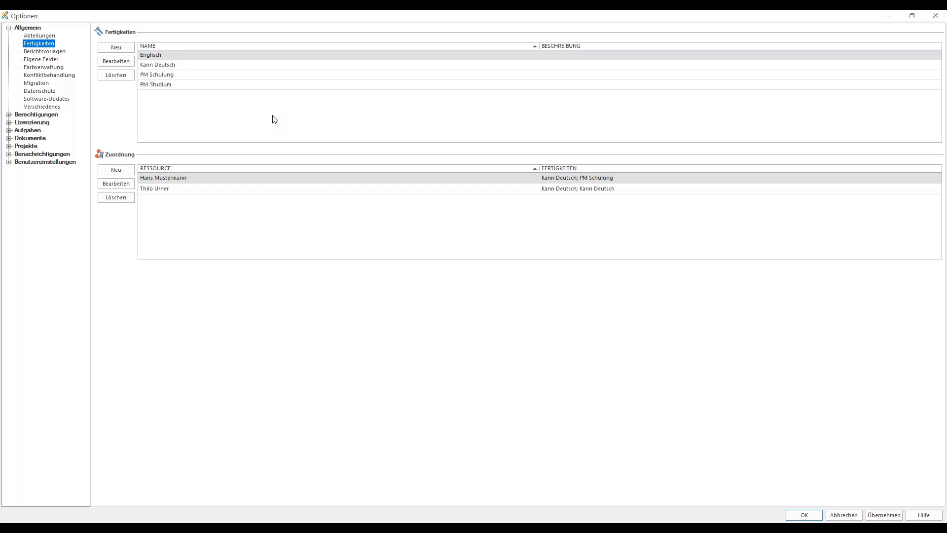
left_click(173, 126)
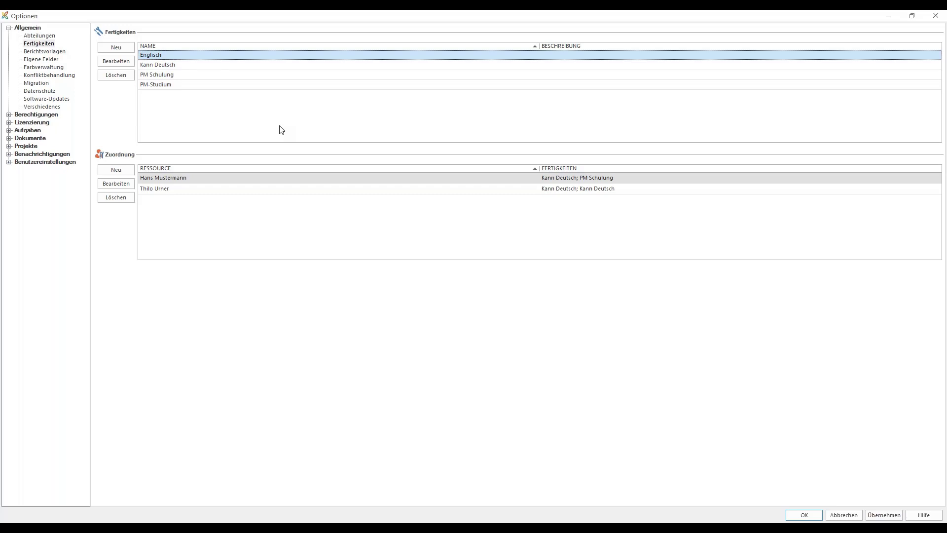
left_click(123, 49)
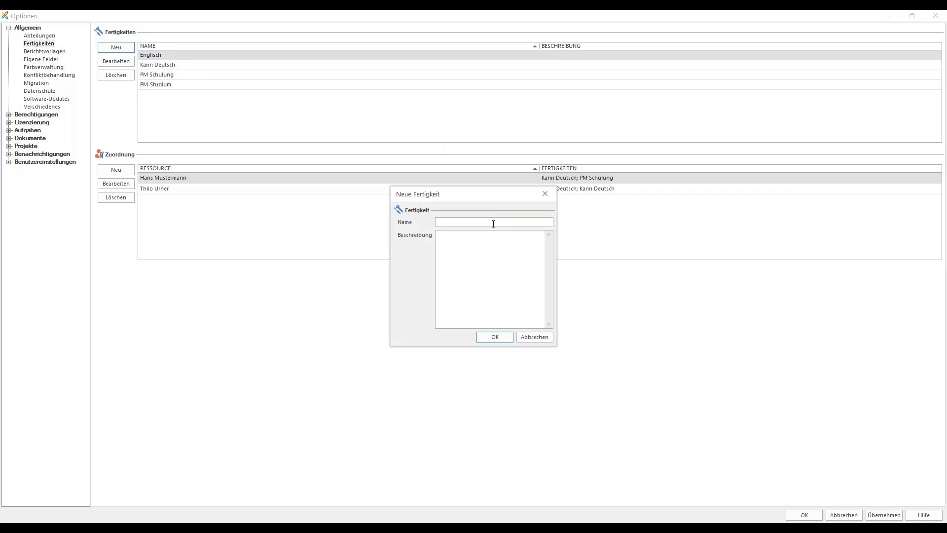
type("Musik")
left_click(495, 338)
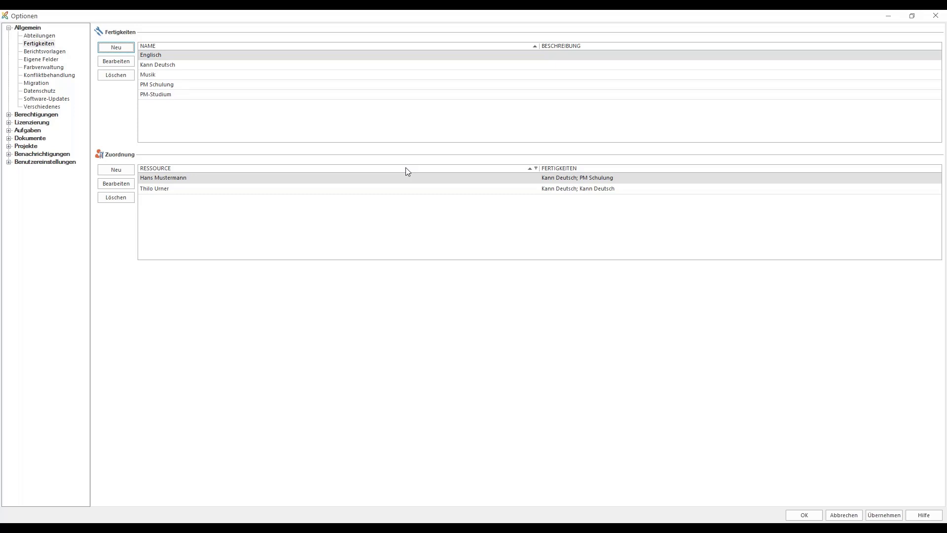
Start a new skill assignment and choose the first contact from the InLoox Adressliste as its resource
left_click(122, 172)
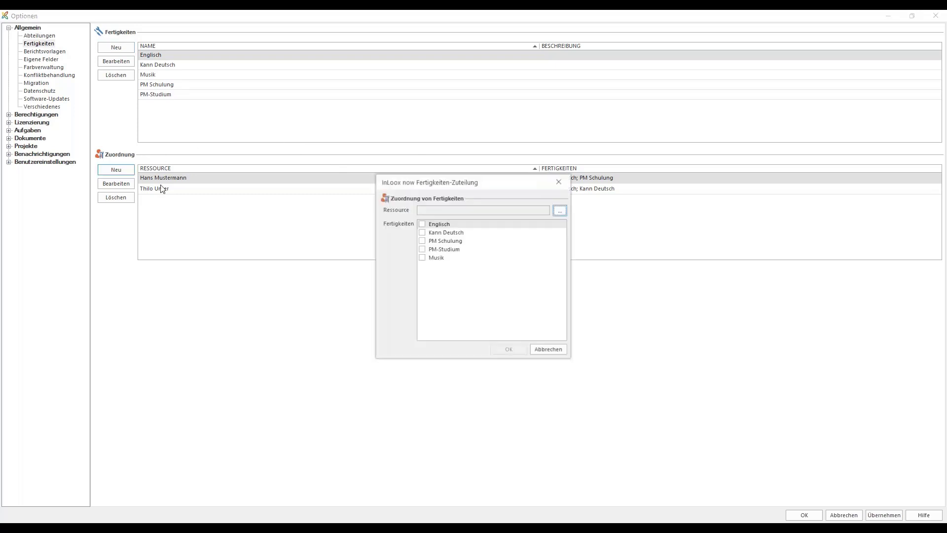
left_click(423, 258)
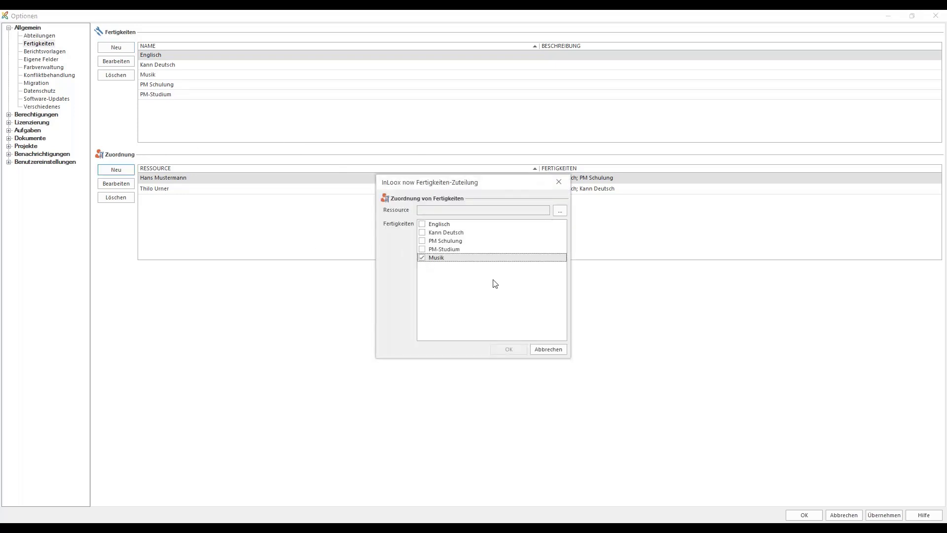
left_click(560, 212)
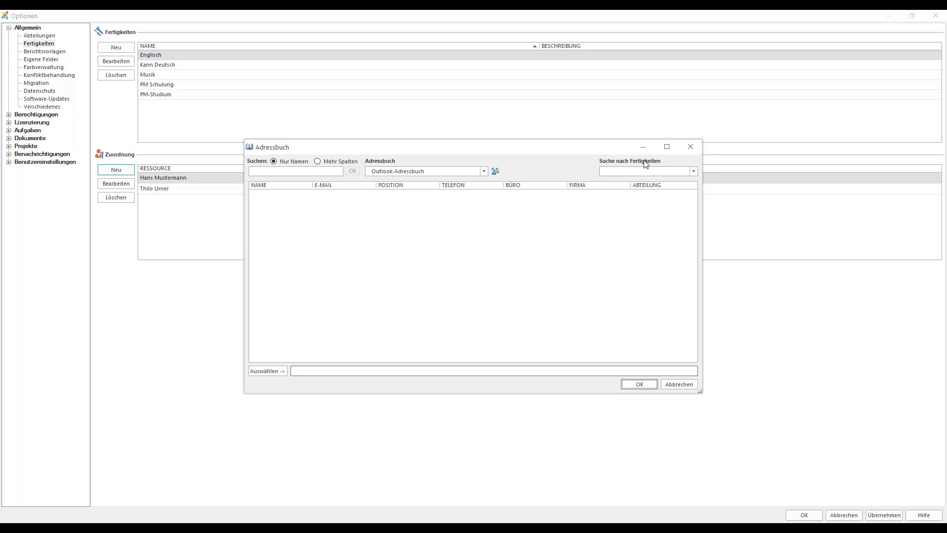
left_click(694, 171)
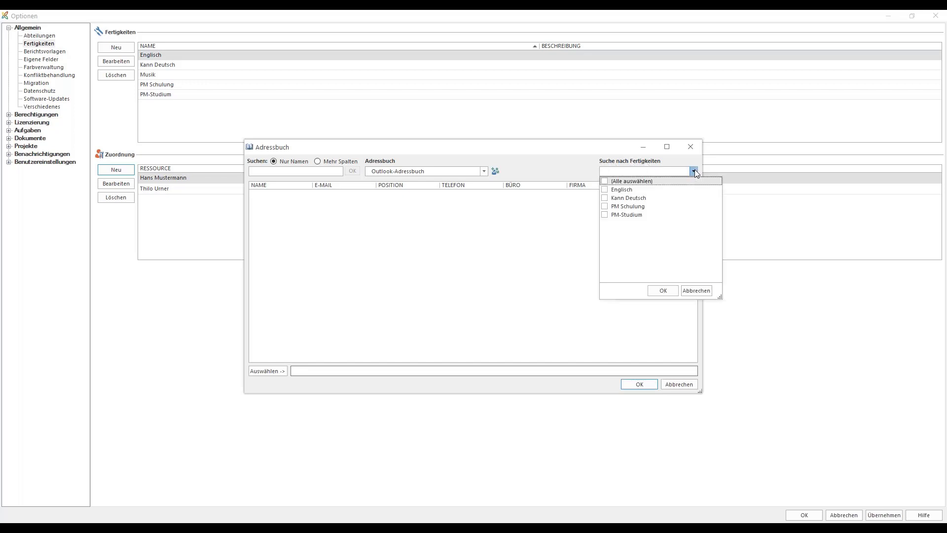
left_click(483, 176)
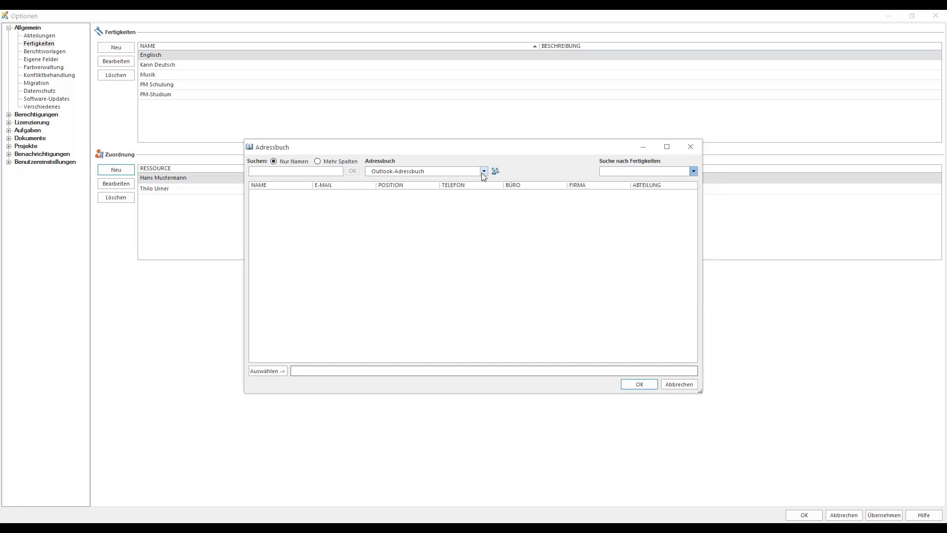
left_click(483, 173)
scroll(424, 212, "down", 2)
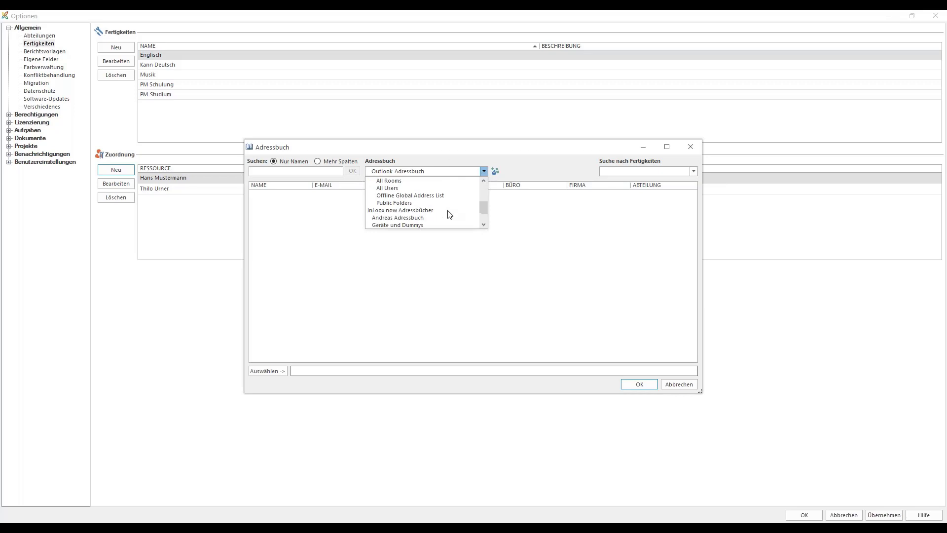
scroll(425, 207, "down", 2)
left_click(422, 211)
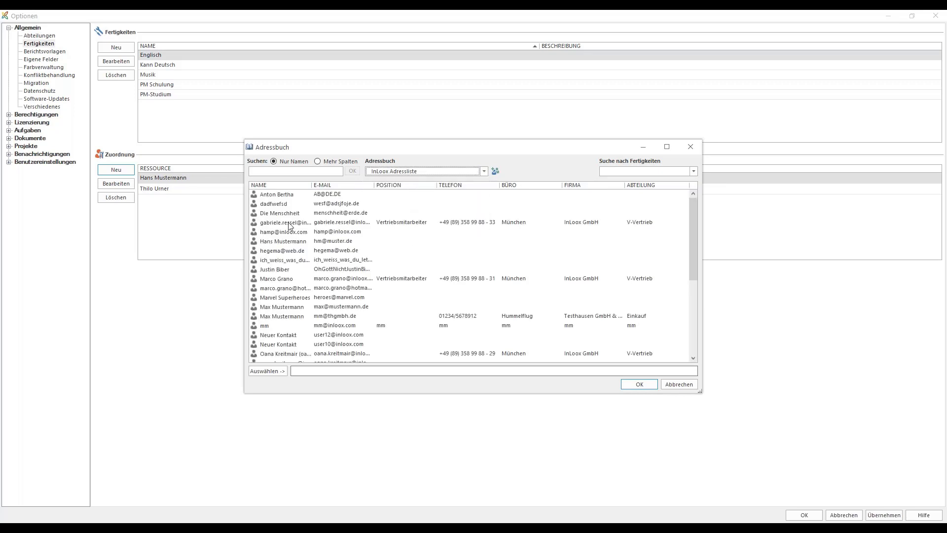
double_click(285, 197)
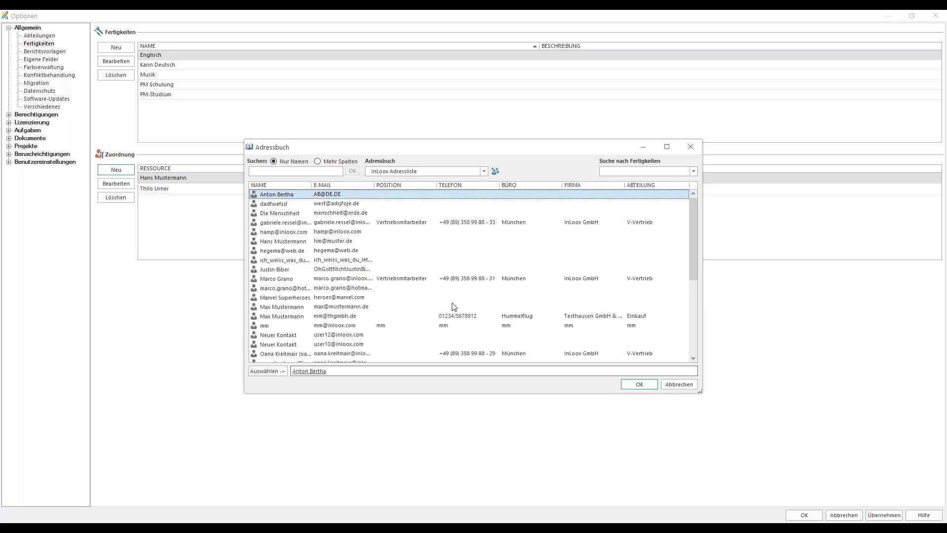
left_click(640, 385)
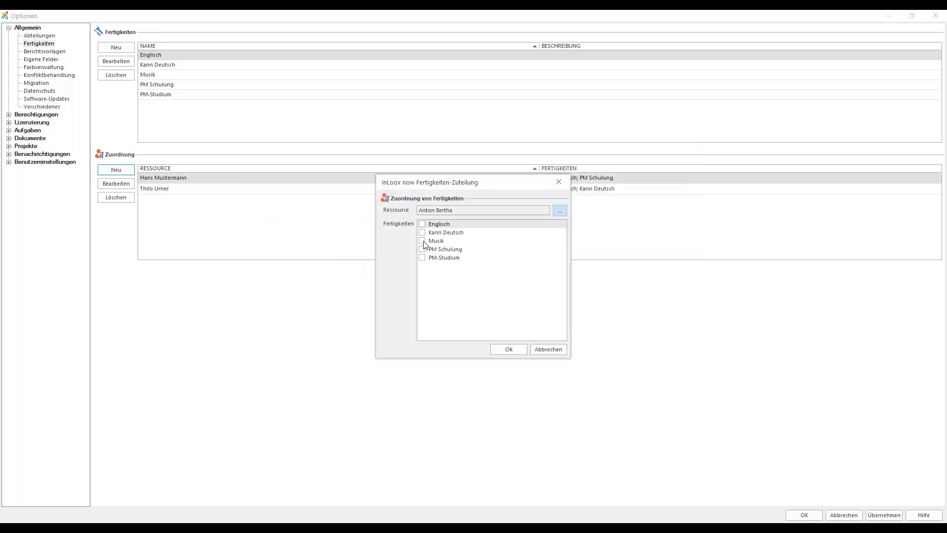
Assign the Musik skill to the chosen resource and save the assignment
left_click(423, 241)
left_click(509, 350)
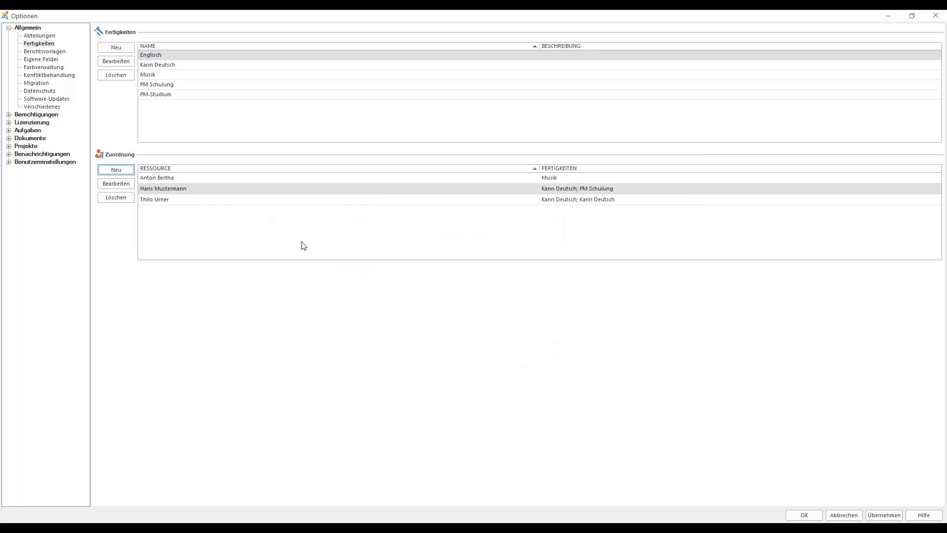
left_click(159, 179)
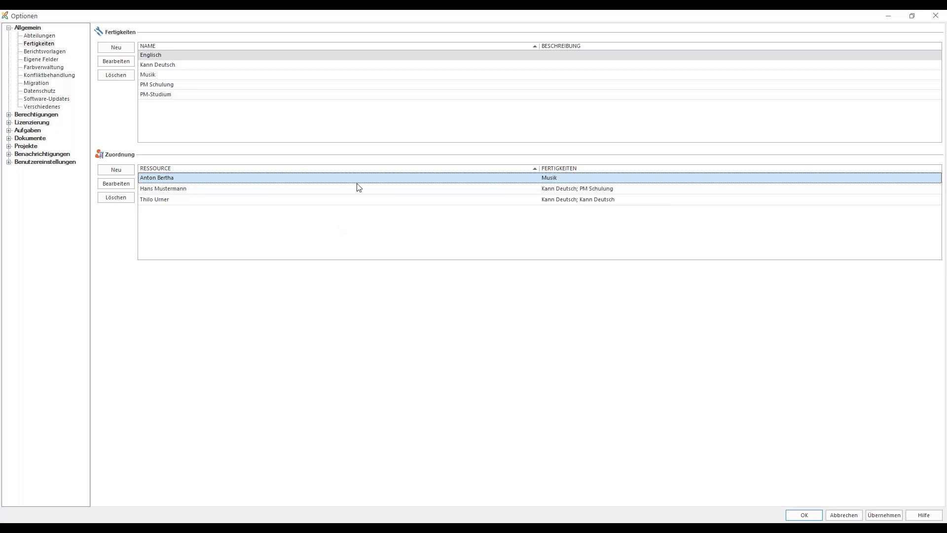
Compare the general software update setting for all InLoox now users with the personal update setting under Benutzereinstellungen
left_click(51, 99)
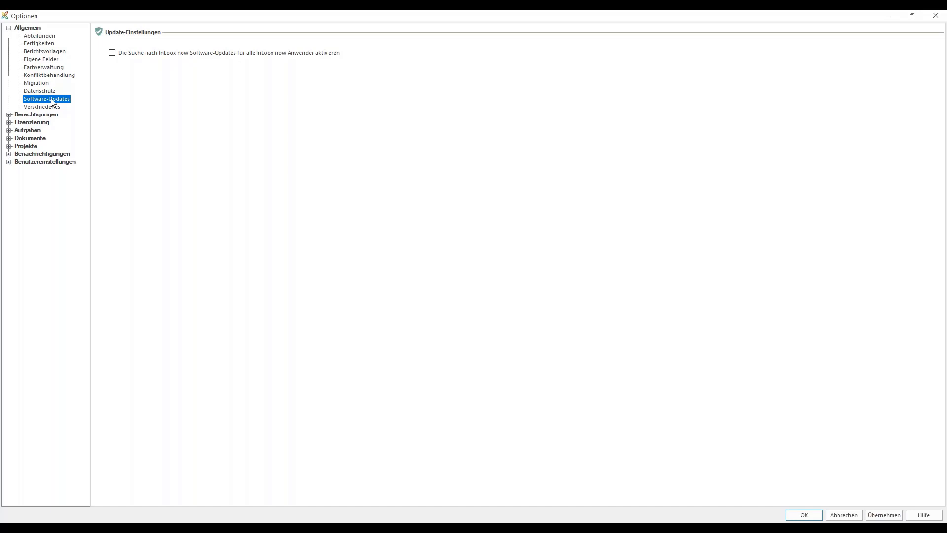
left_click(10, 161)
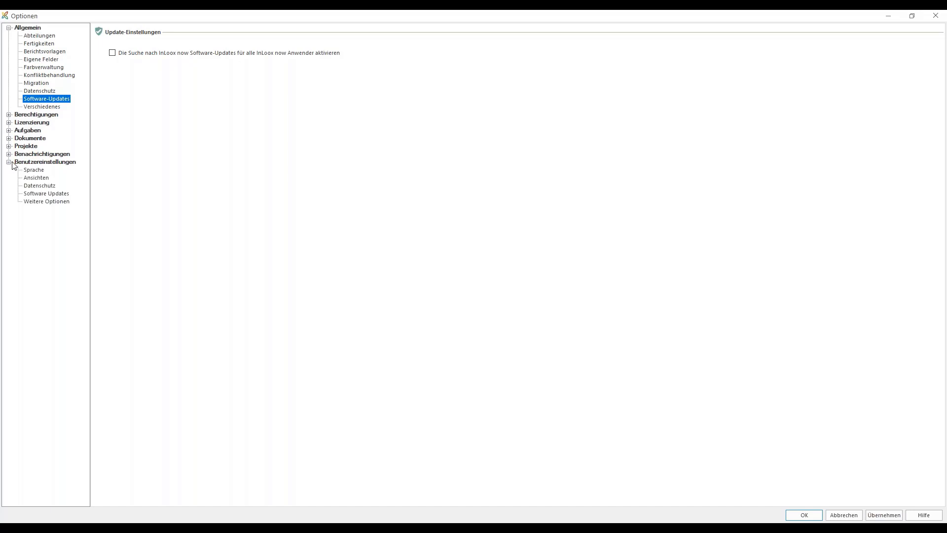
left_click(55, 162)
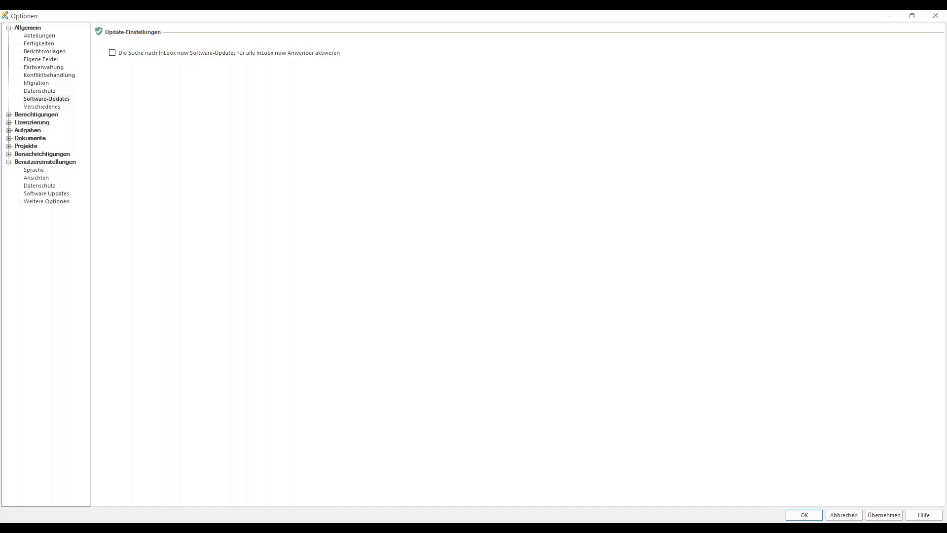
left_click(53, 194)
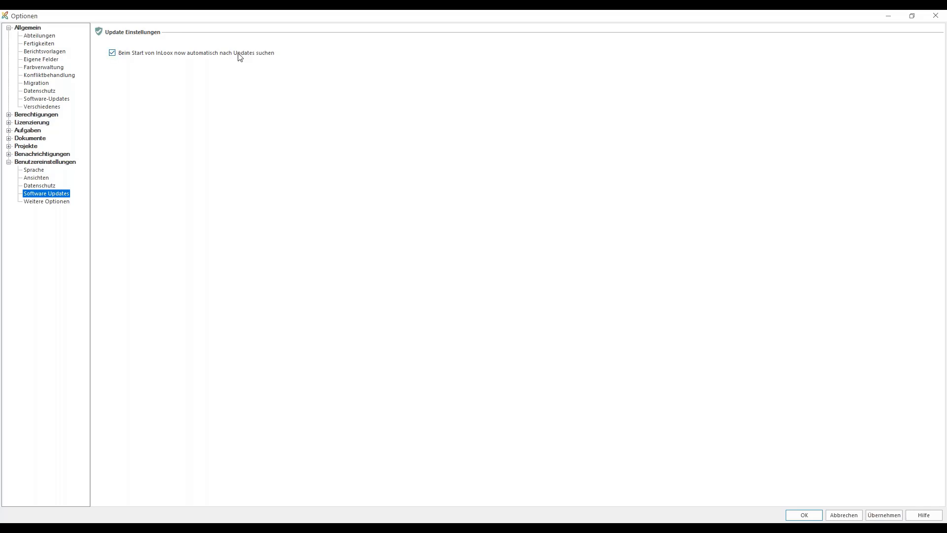
left_click(69, 100)
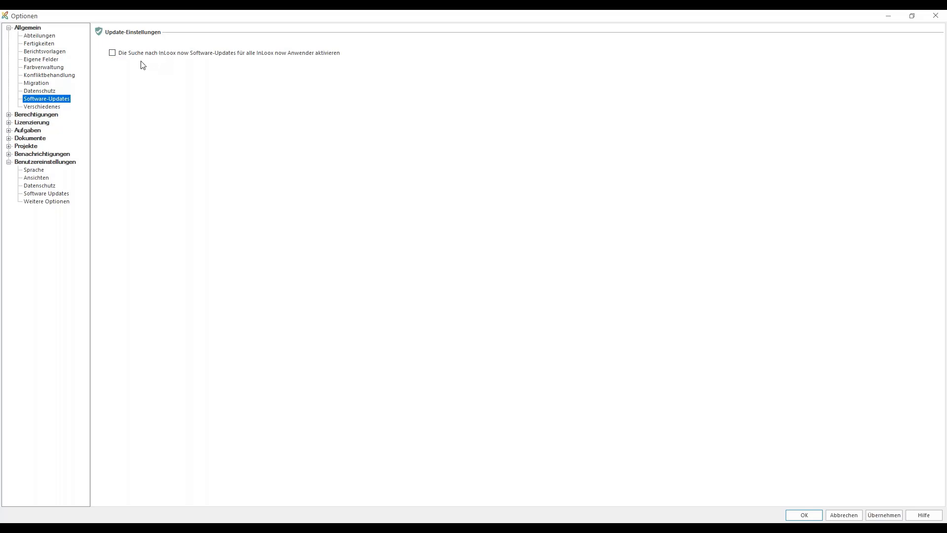
Examine the general Verschiedenes options for Outlook categories, time-critical projects, automatic progress calculation and the refresh interval
left_click(41, 108)
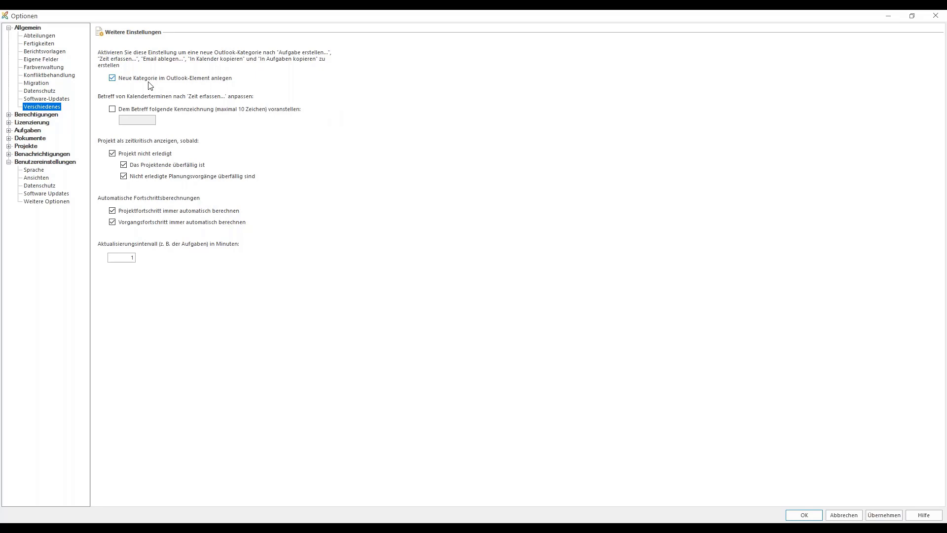
key("Home")
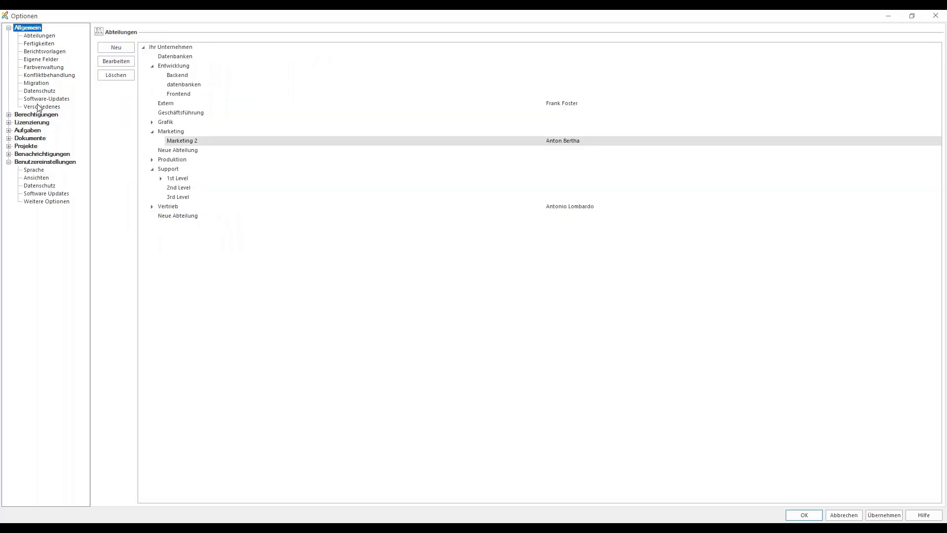
left_click(39, 108)
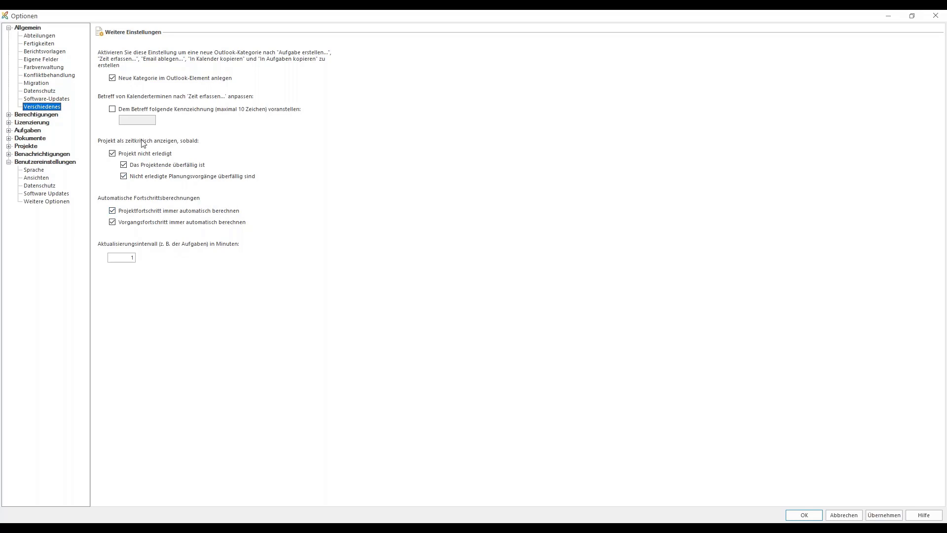
Review the user-defined fields under Eigene Felder and the role-based permissions under Berechtigungen
left_click(36, 59)
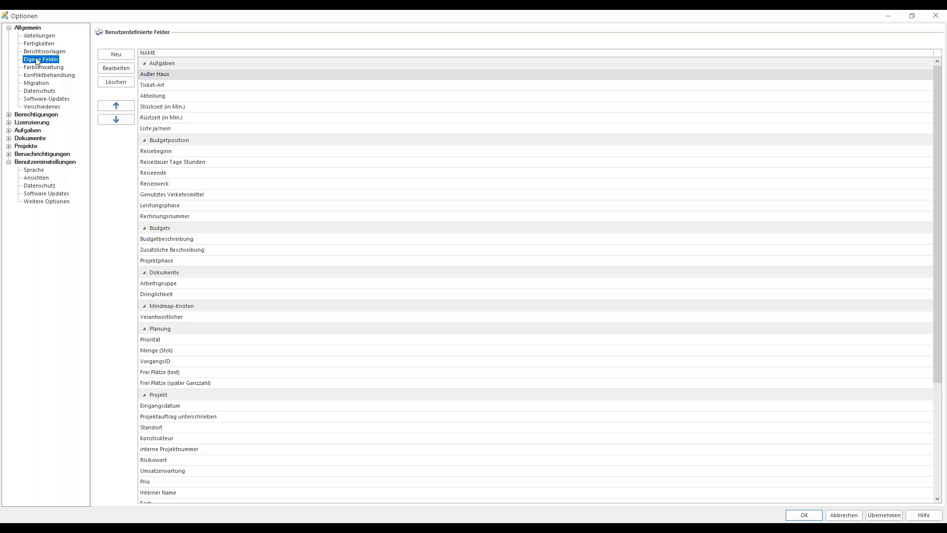
left_click(37, 116)
double_click(37, 114)
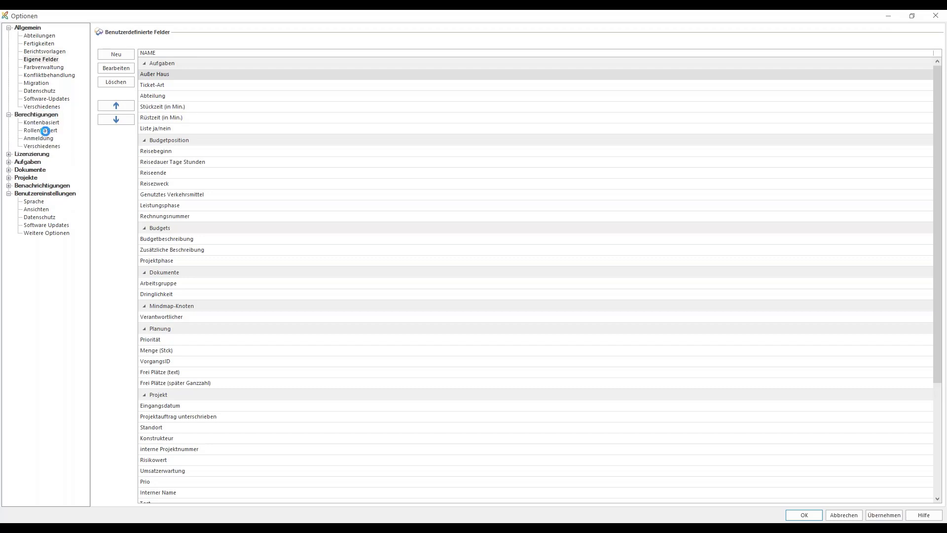
left_click(45, 131)
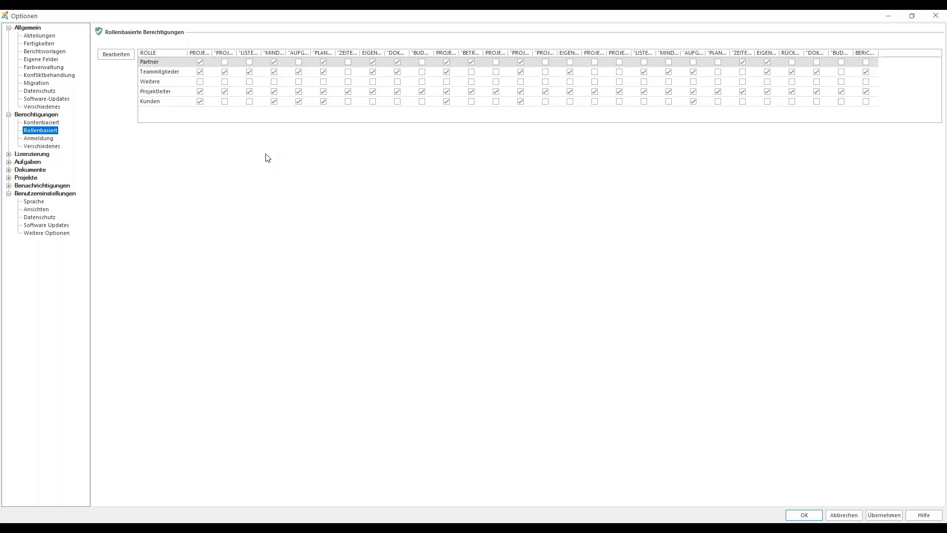
Review the default document storage settings and the Ordnerstruktur folder list for documents
left_click(28, 170)
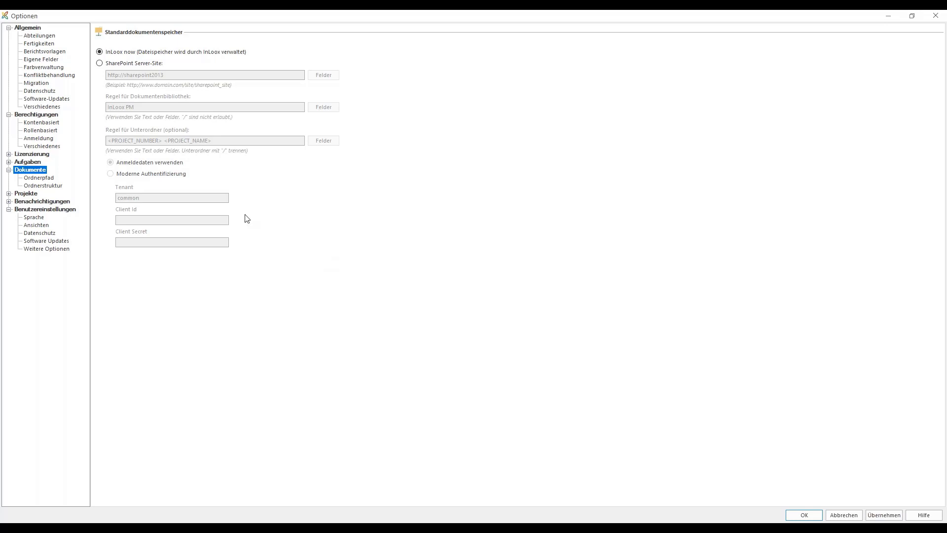
left_click(49, 185)
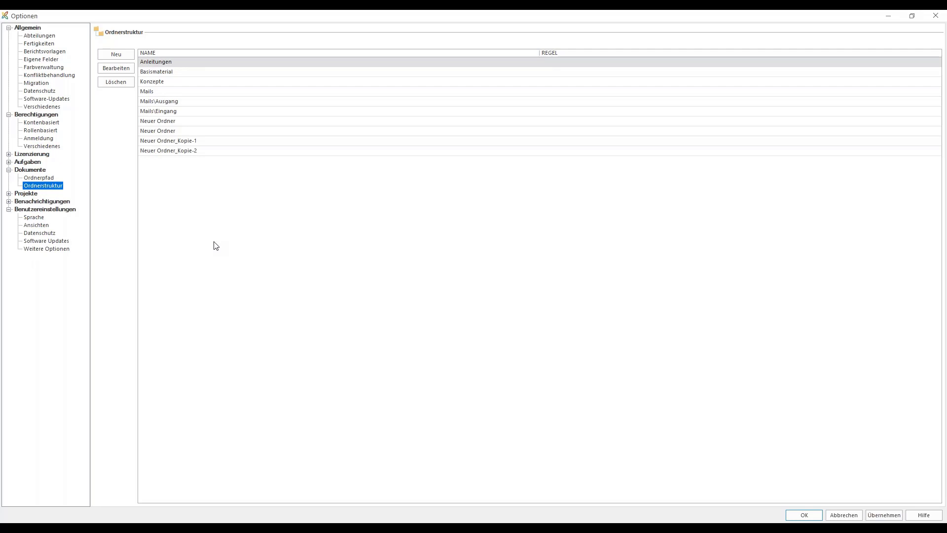
Review the project number rules under Betreuung and the Arbeitszeiten calendar under Planung in the project options
left_click(9, 193)
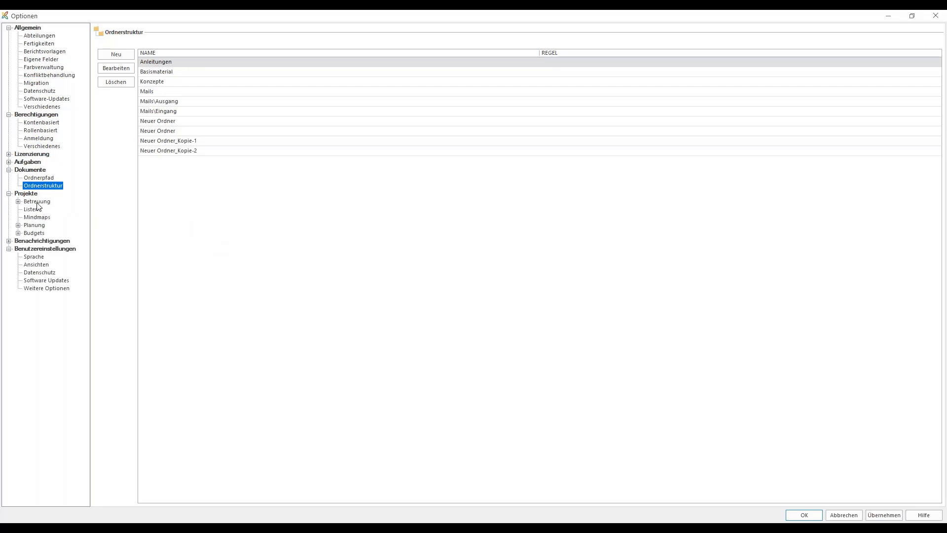
double_click(29, 201)
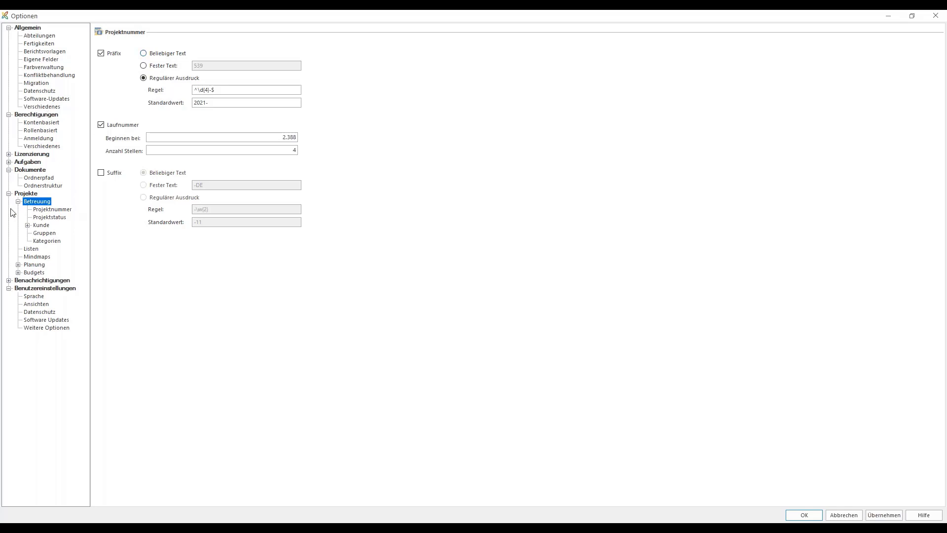
left_click(18, 265)
left_click(49, 272)
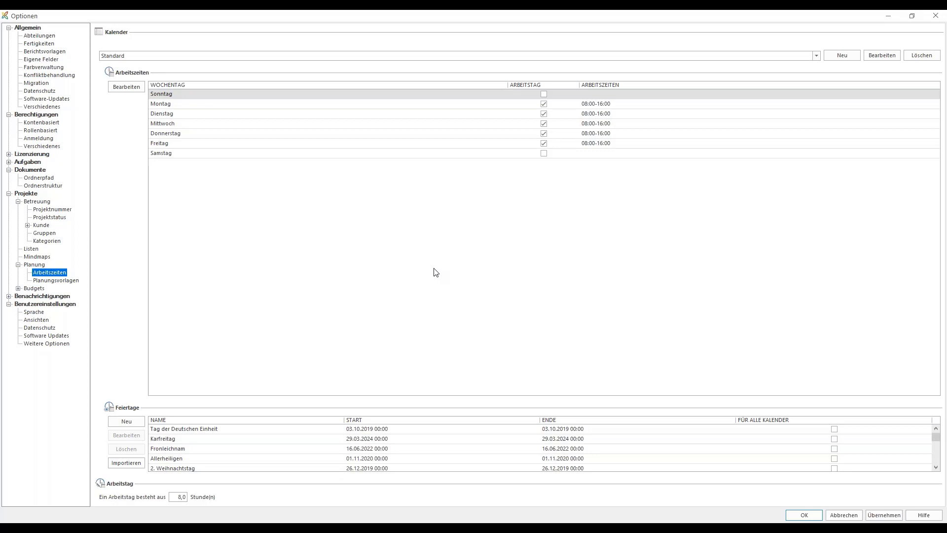
Switch to the slide presentation and advance to the closing thank-you slide
key("alt+Tab")
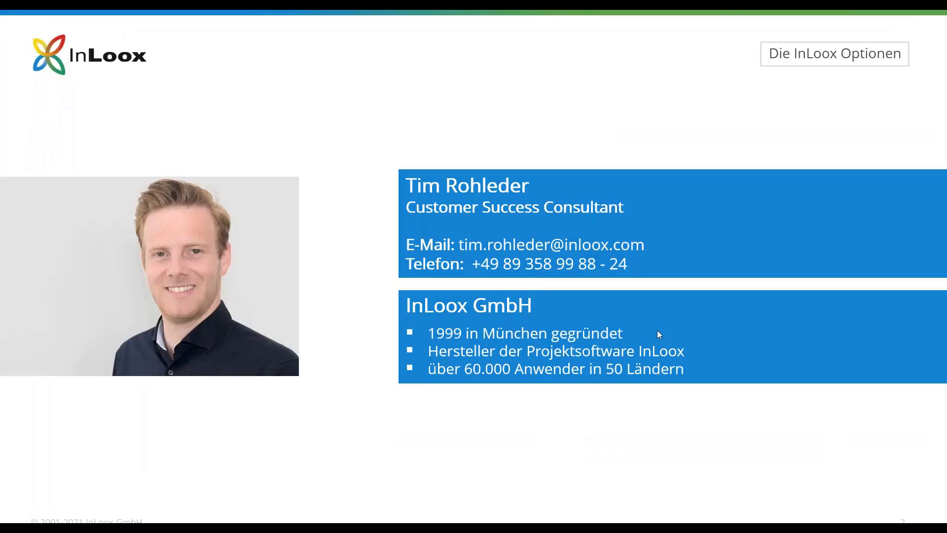
left_click(659, 333)
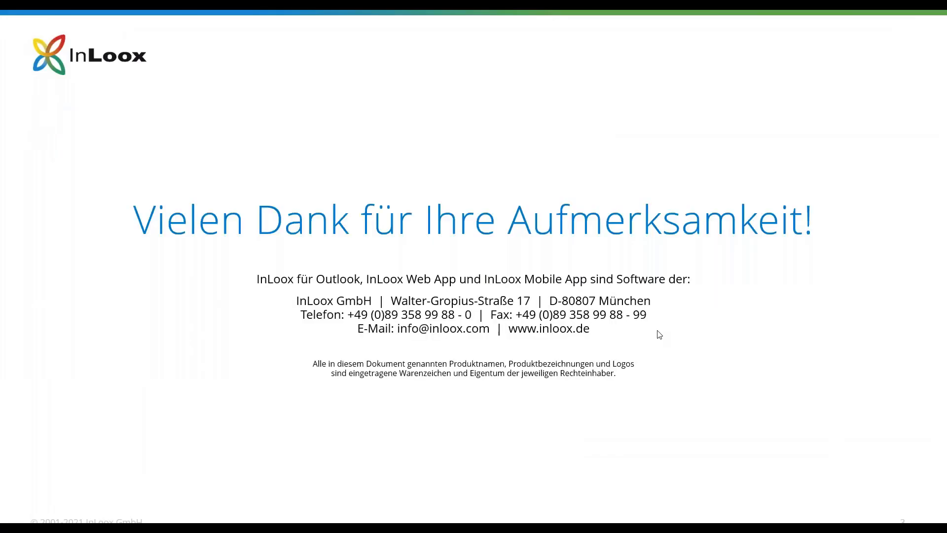